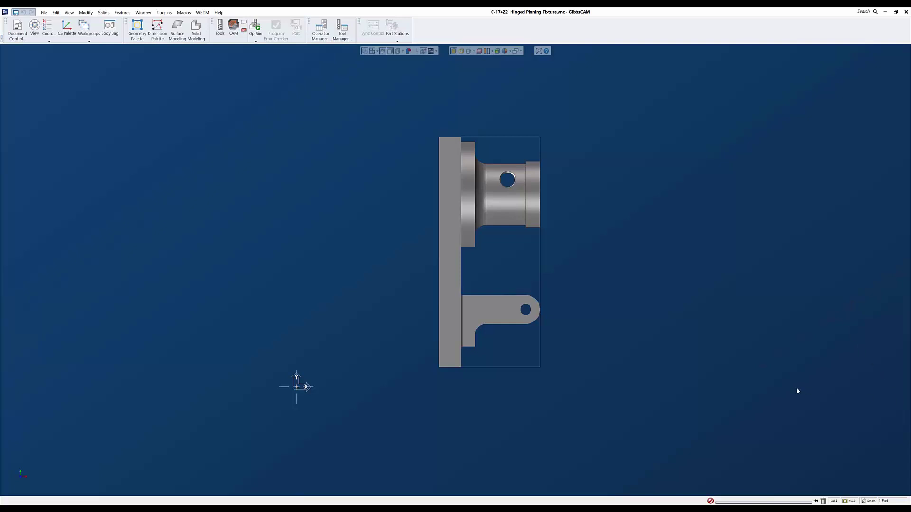
Select the base plate's large face and try selecting the whole fixture body instead
middle_drag(638, 395, 618, 260)
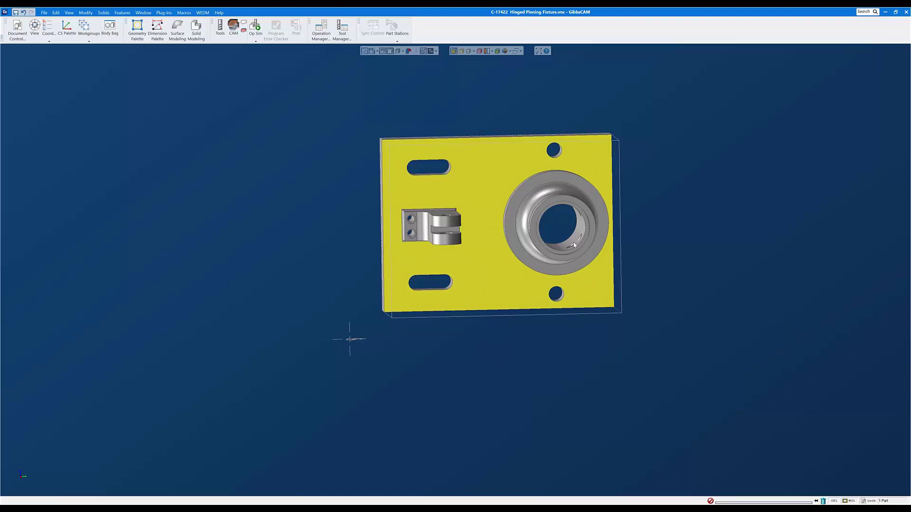
middle_drag(574, 244, 507, 165)
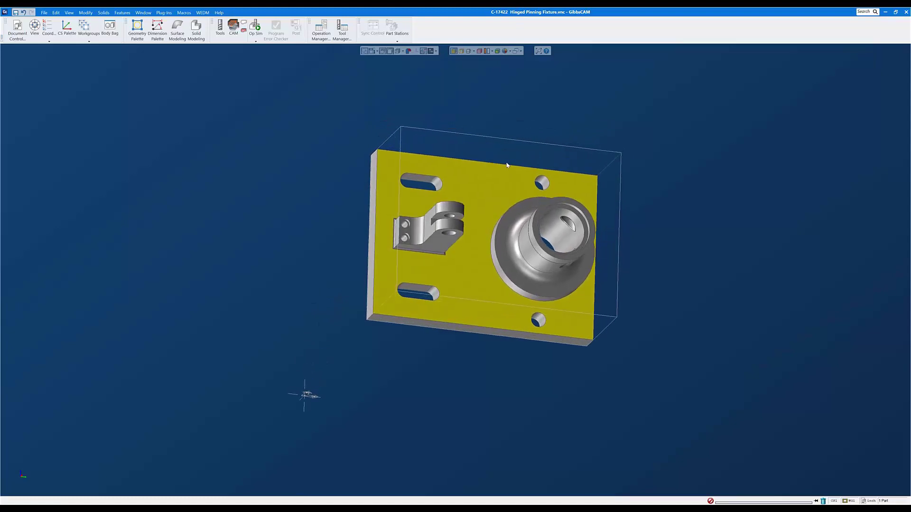
click(518, 121)
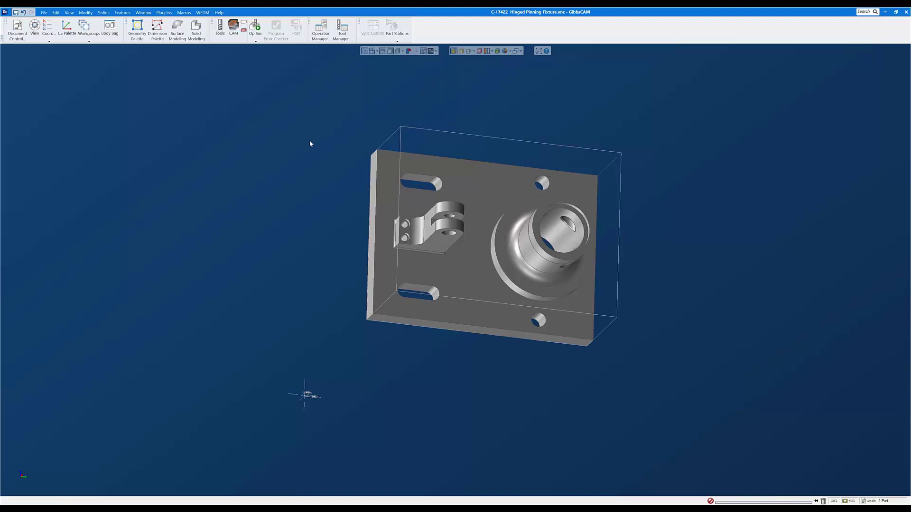
click(487, 202)
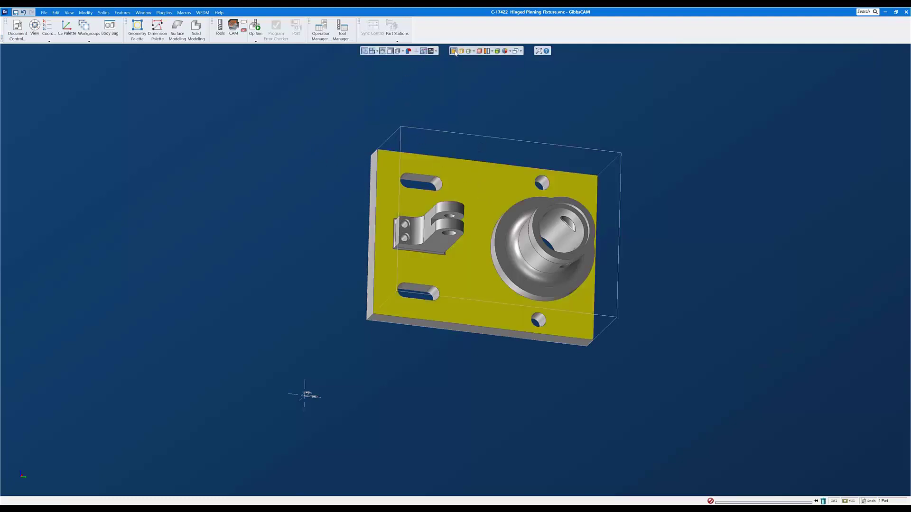
click(464, 170)
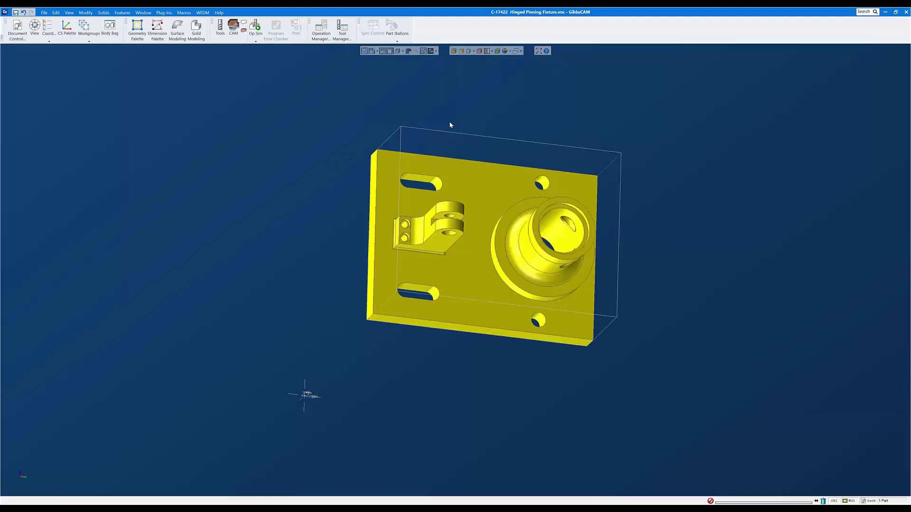
Turn on face selection and align the base plate's large face on the hub side to the coordinate system
click(454, 52)
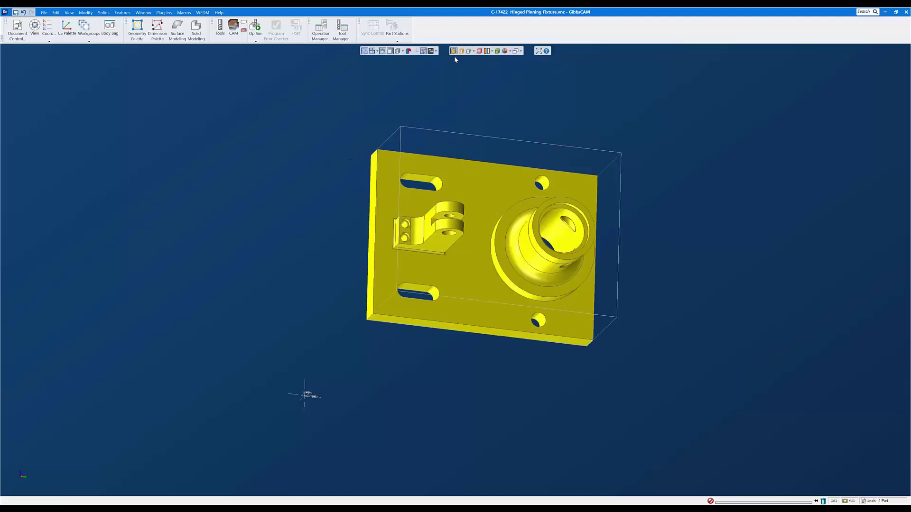
click(474, 171)
click(432, 242)
click(419, 235)
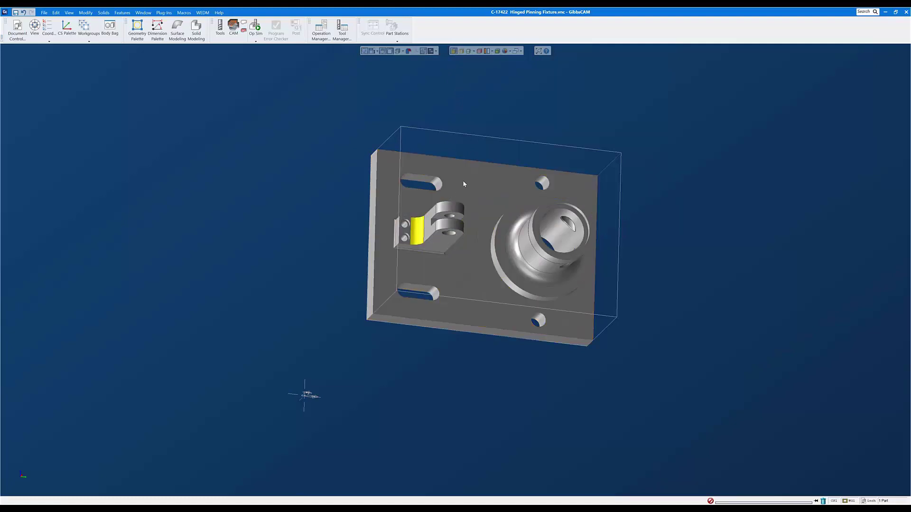
click(477, 238)
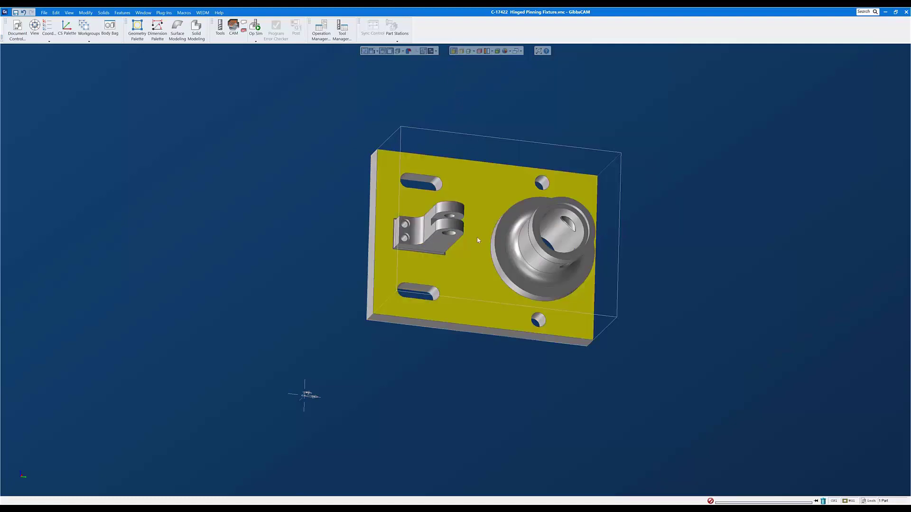
right_click(488, 183)
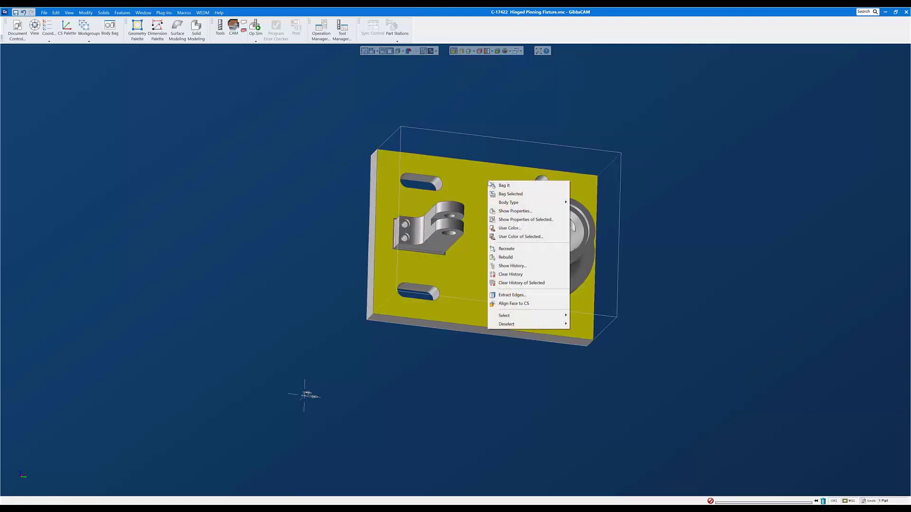
click(530, 305)
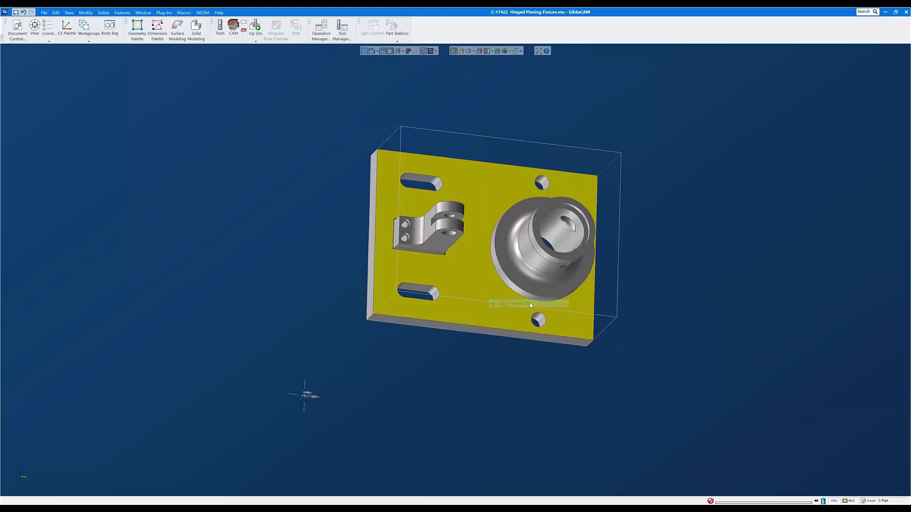
Select the plate's large face and rotate the fixture 90 degrees clockwise around X 0, Y 0 with 2D Rotate
middle_drag(210, 181, 537, 435)
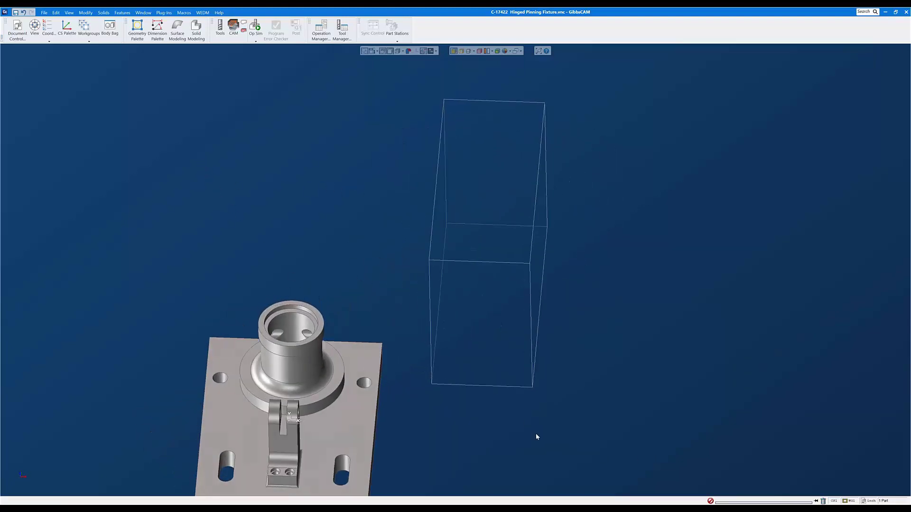
click(334, 417)
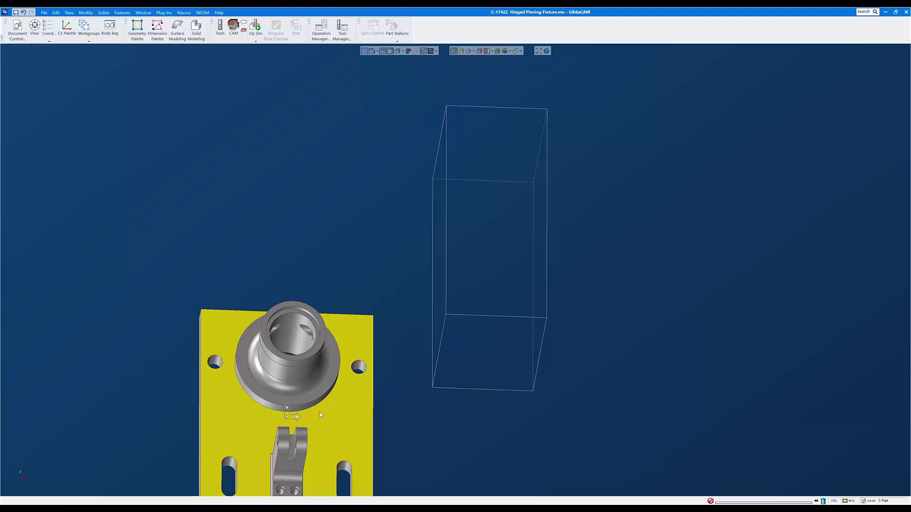
key(ctrl+h)
middle_drag(320, 415, 406, 277)
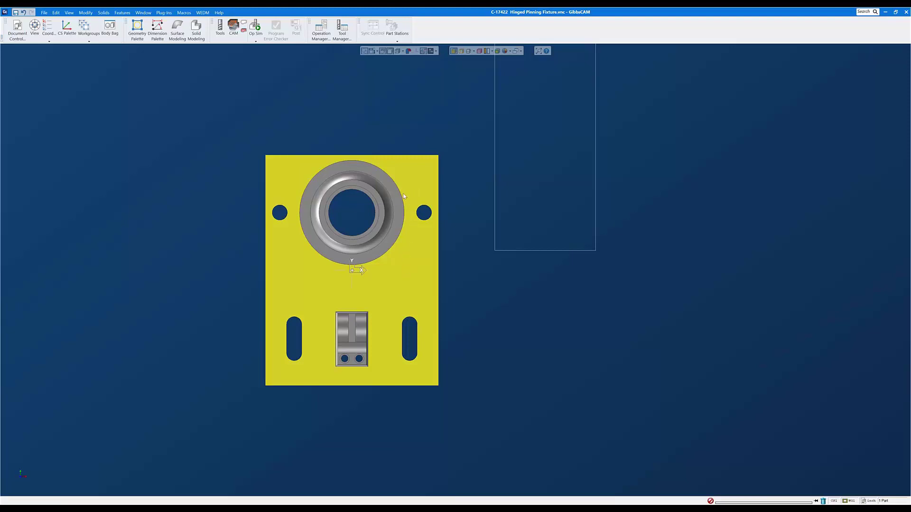
middle_drag(385, 310, 365, 250)
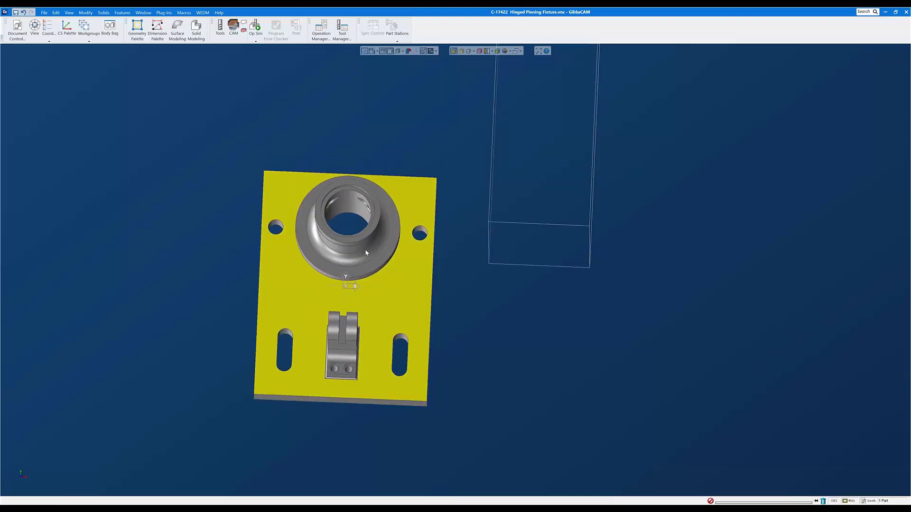
click(363, 250)
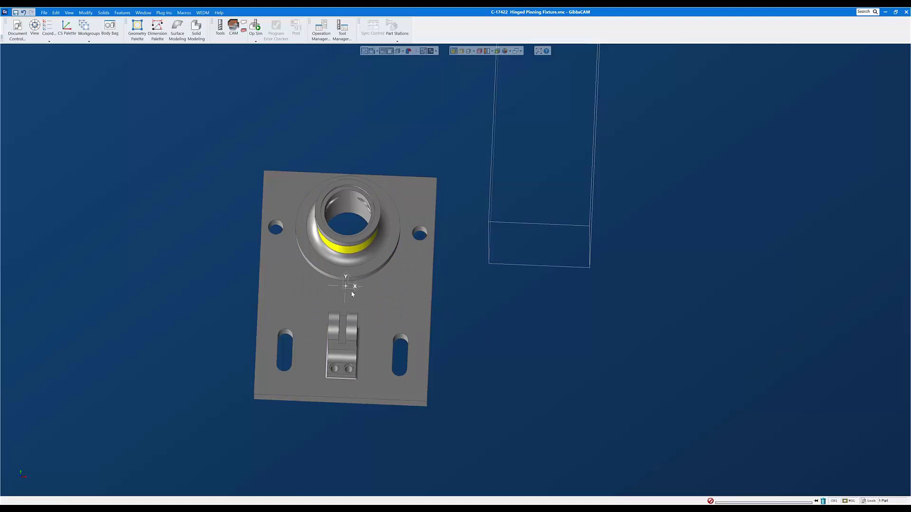
click(284, 275)
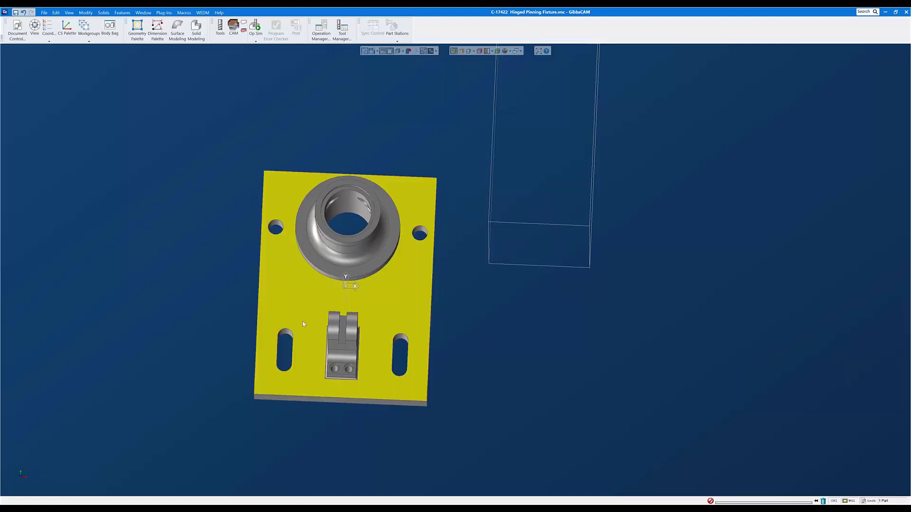
click(87, 12)
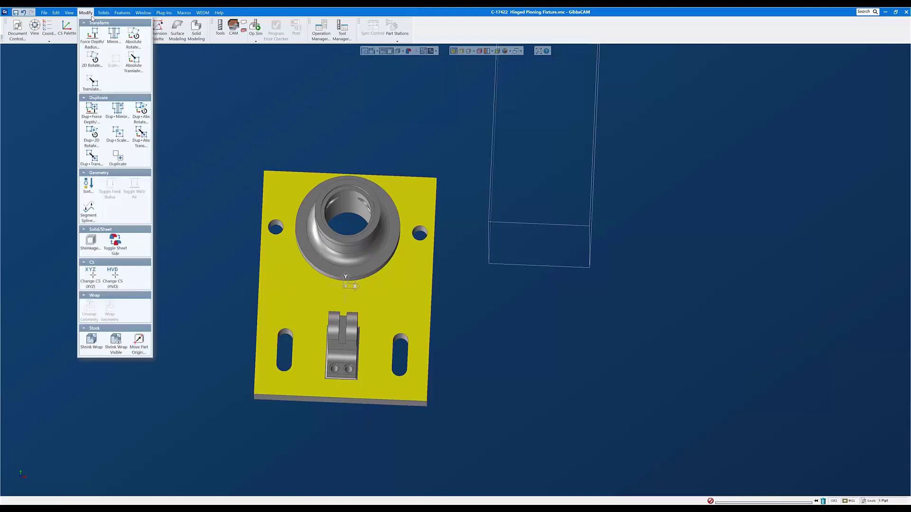
click(92, 58)
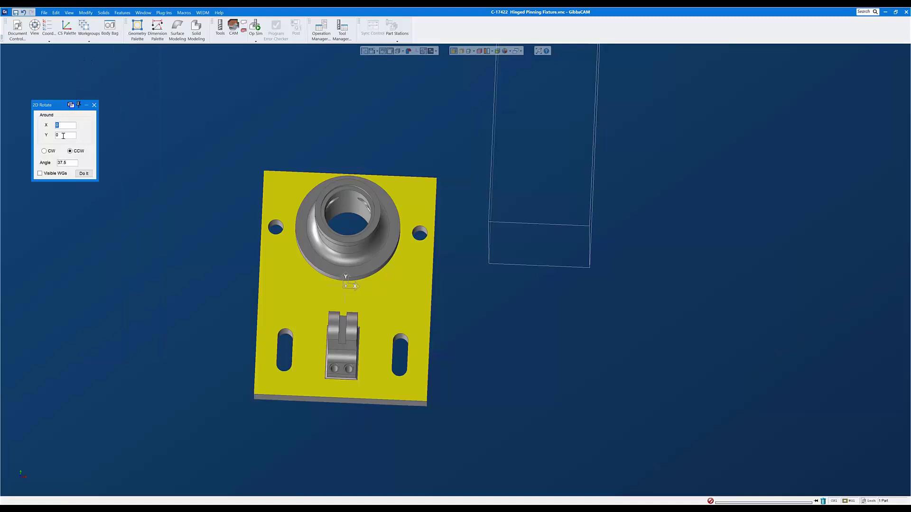
click(45, 151)
drag(74, 162, 45, 162)
text(90)
click(86, 174)
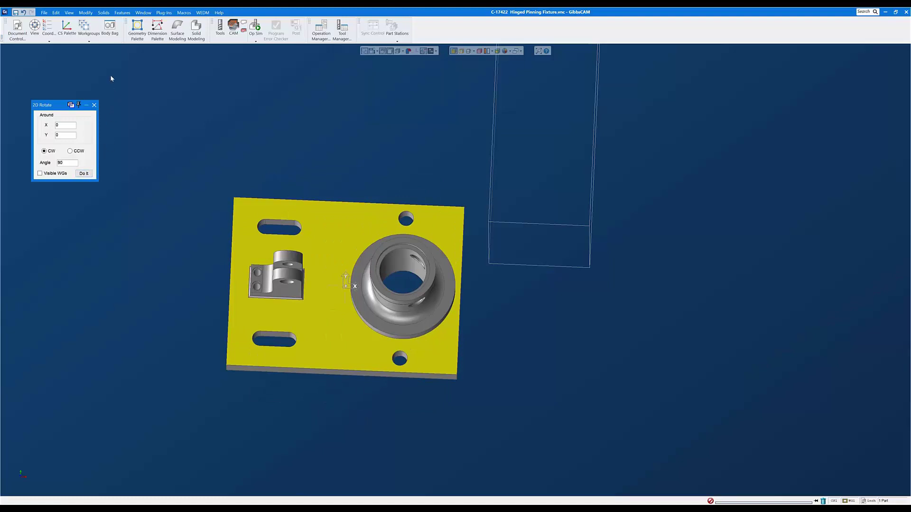
Shrink-wrap the stock around the rotated fixture and close the 2D Rotate settings
click(89, 12)
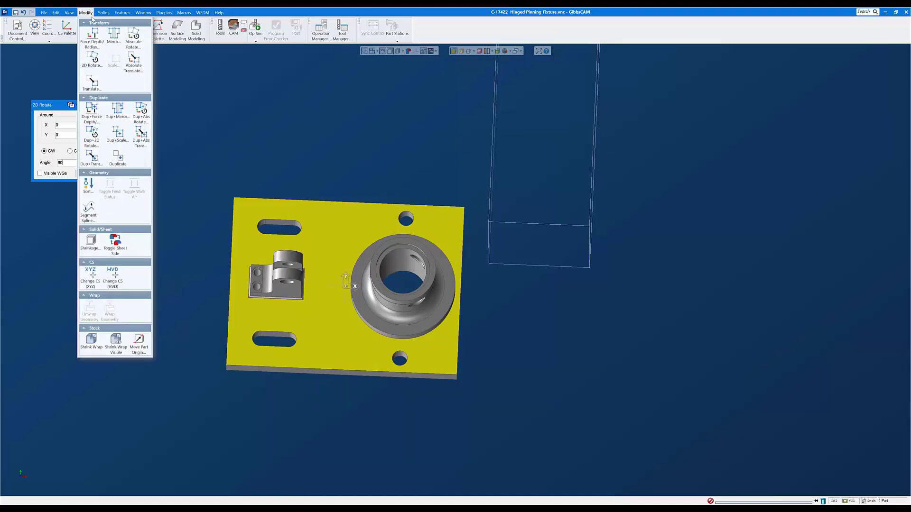
click(90, 350)
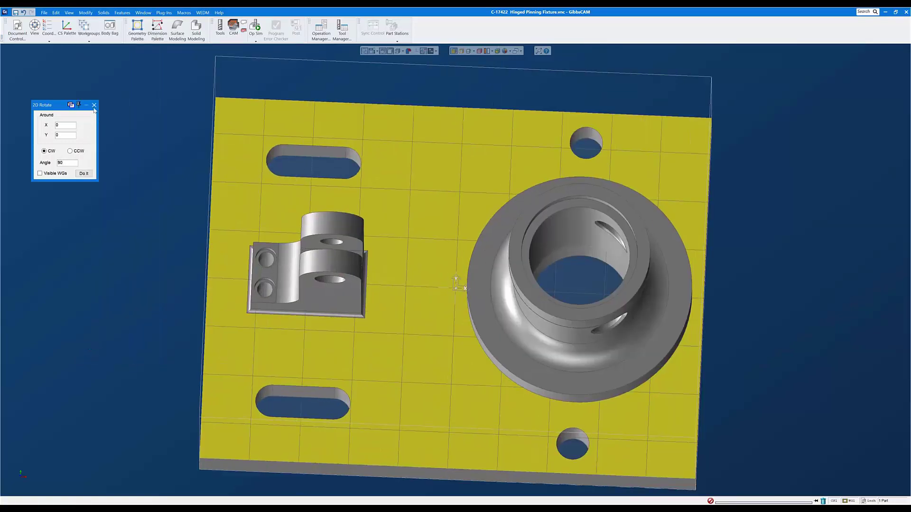
click(94, 106)
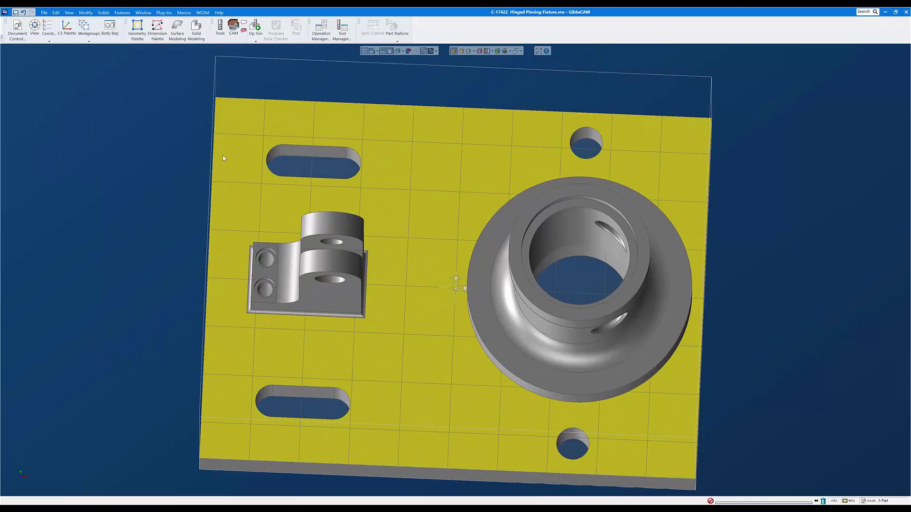
Examine the hub's rim and the plate's side faces as candidate references for the part origin
key(ctrl+h)
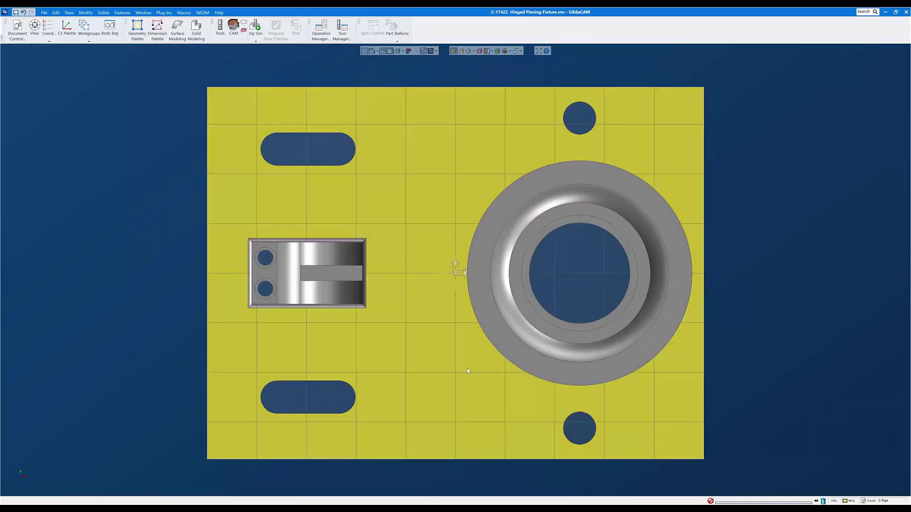
middle_drag(462, 381, 469, 266)
middle_drag(416, 398, 397, 314)
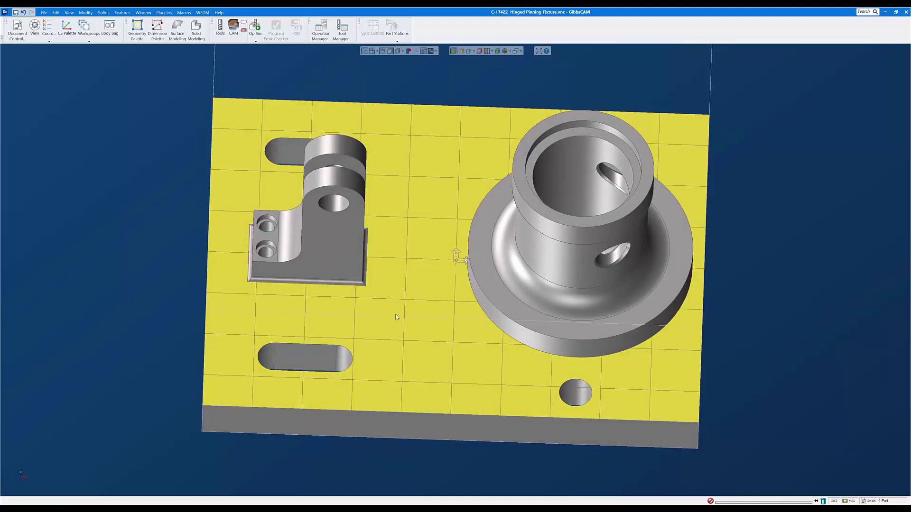
middle_drag(418, 274, 507, 393)
middle_drag(540, 355, 608, 390)
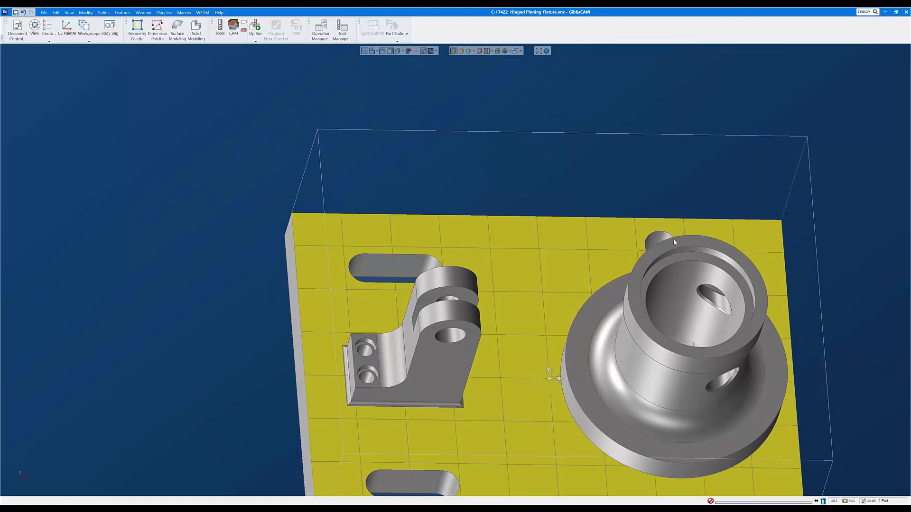
click(661, 257)
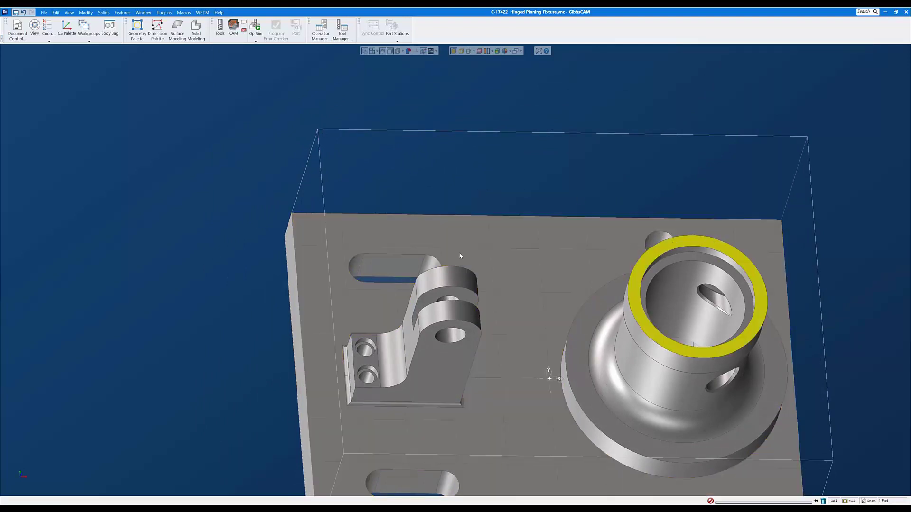
click(295, 295)
middle_drag(392, 218, 426, 263)
click(428, 231)
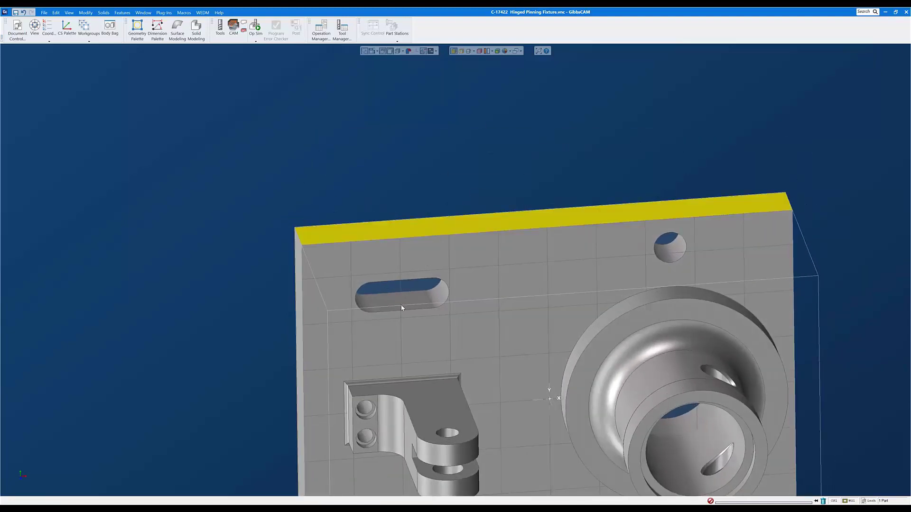
click(298, 284)
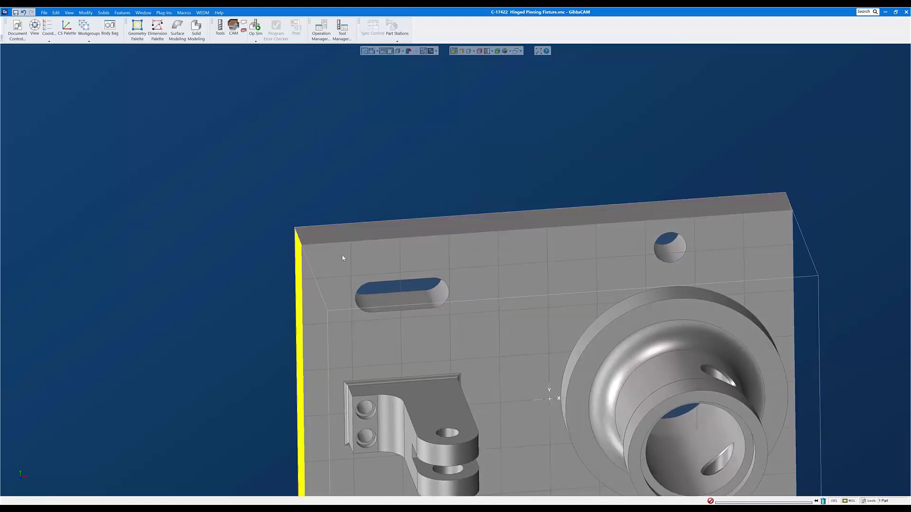
click(373, 236)
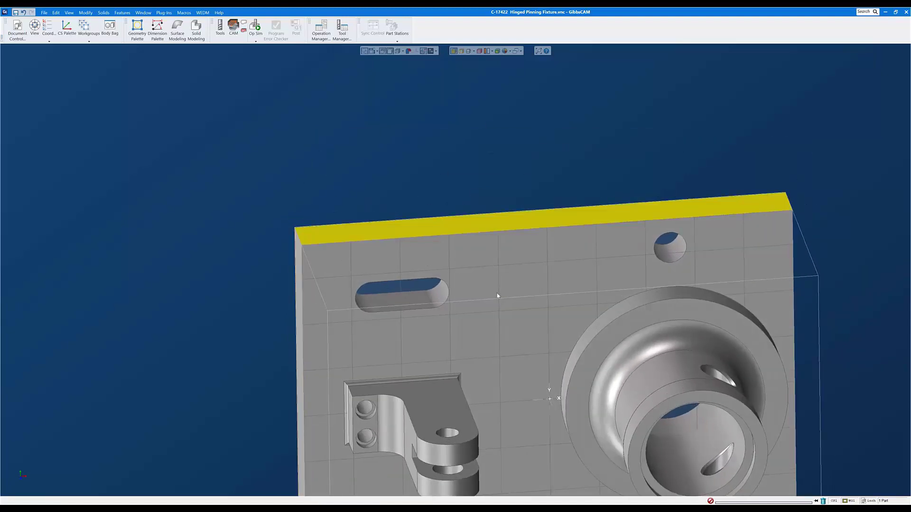
click(705, 398)
middle_drag(410, 308, 469, 291)
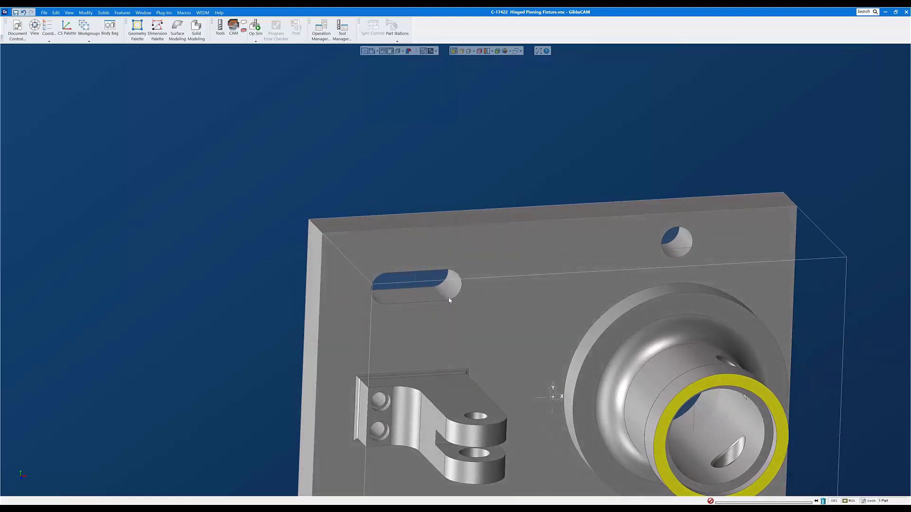
scroll(448, 300, down, 3)
middle_drag(421, 362, 424, 249)
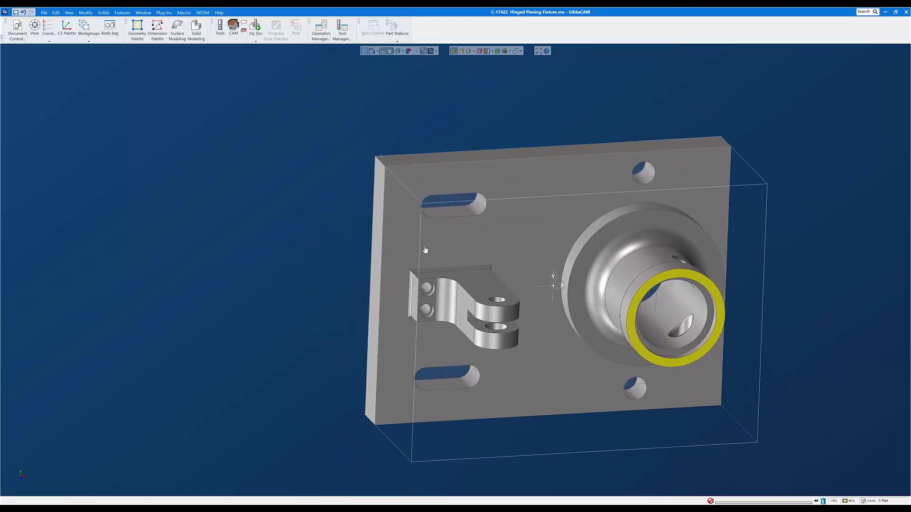
click(521, 143)
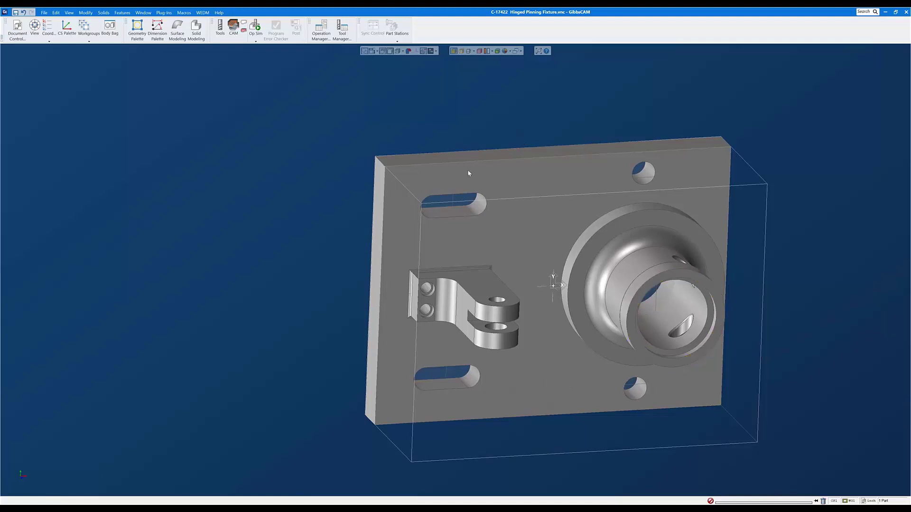
Move the part origin to the stock's upper corner at X -4, Y 3, with Z taken from the hub's rim face
click(85, 12)
click(139, 341)
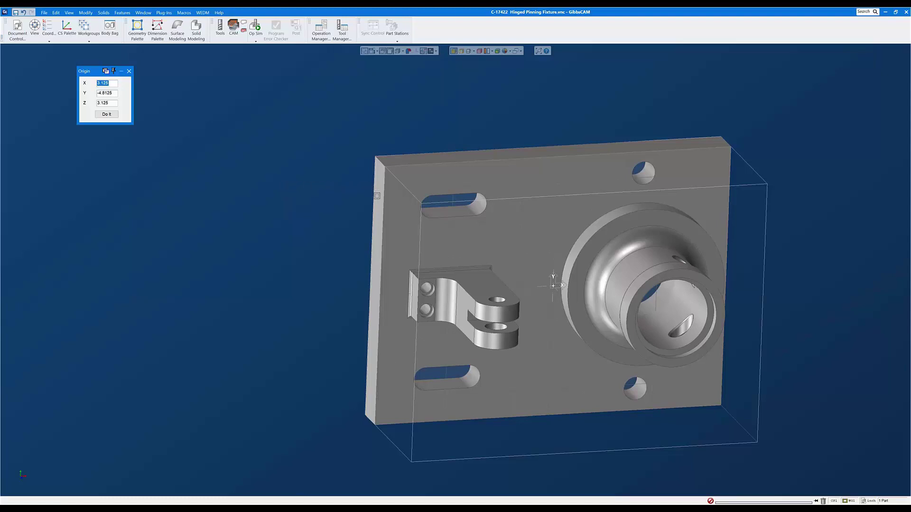
alt+click(376, 198)
click(116, 94)
text(3)
click(683, 273)
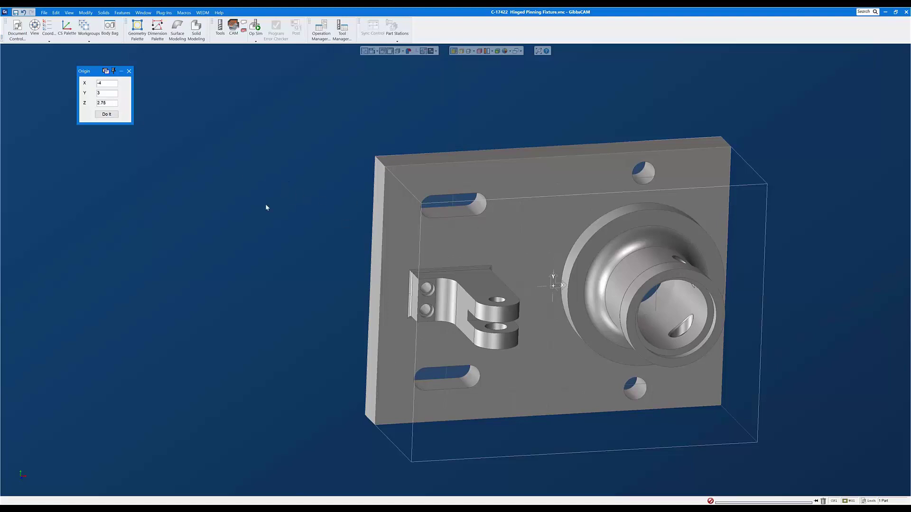
click(108, 114)
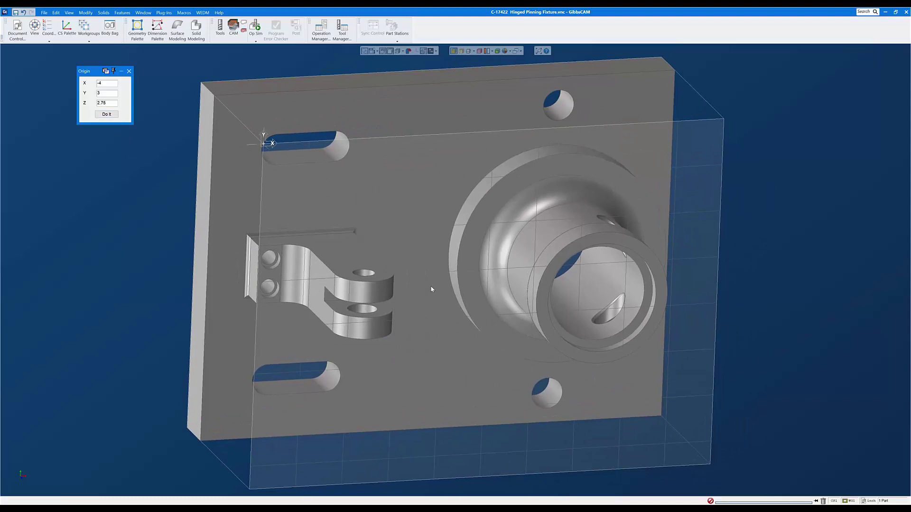
Close the part origin settings after checking the fixture against its stock
scroll(435, 230, down, 3)
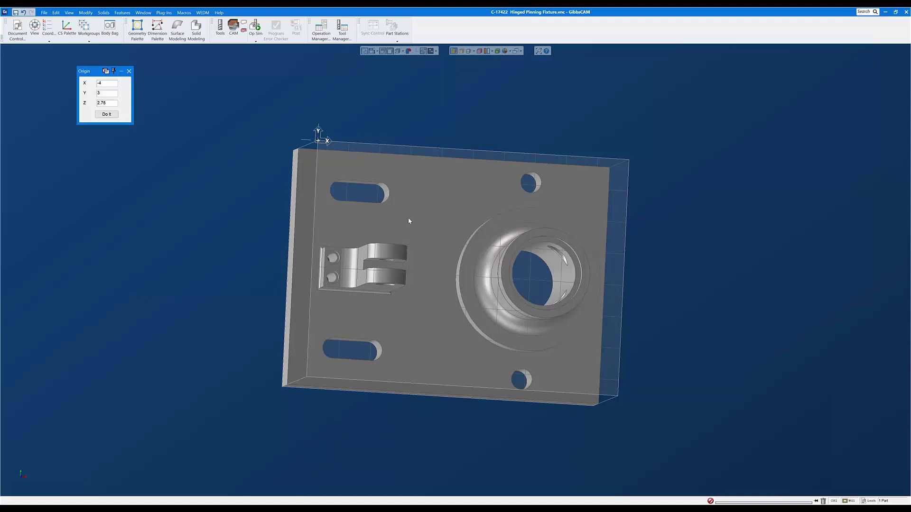
click(128, 71)
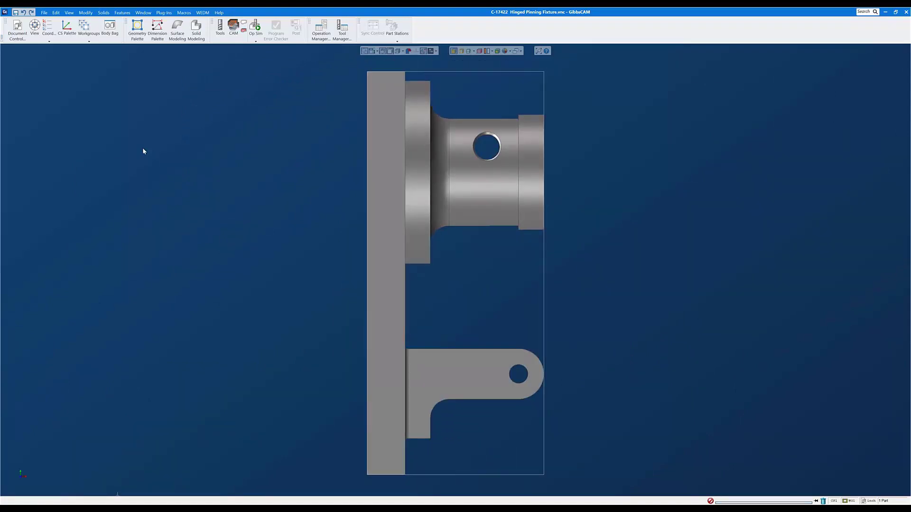
Examine the unaligned fixture and its hub bore from several angles, leaving no face selected
scroll(501, 259, down, 5)
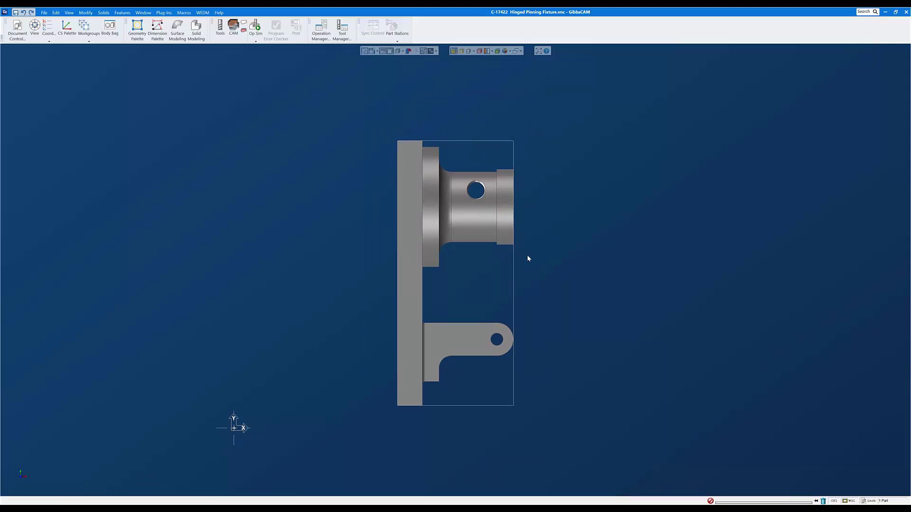
middle_drag(561, 333, 321, 209)
click(518, 222)
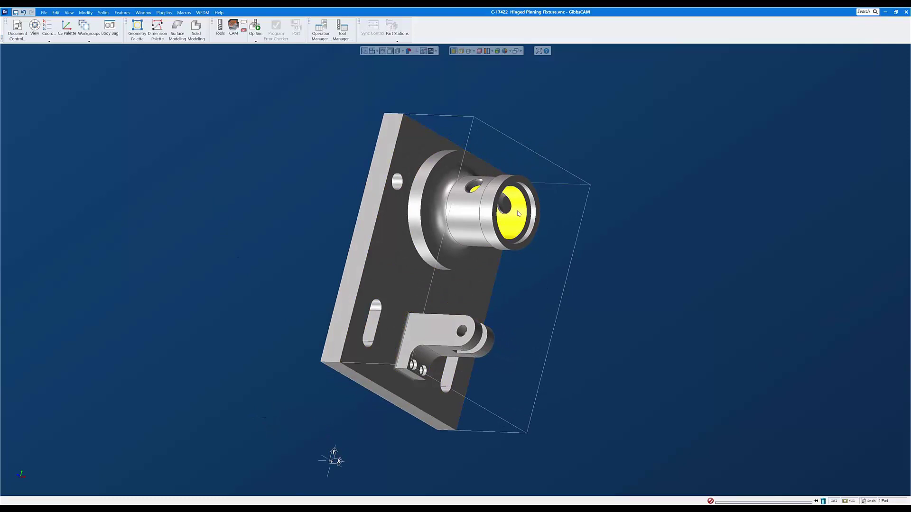
middle_drag(445, 427, 346, 283)
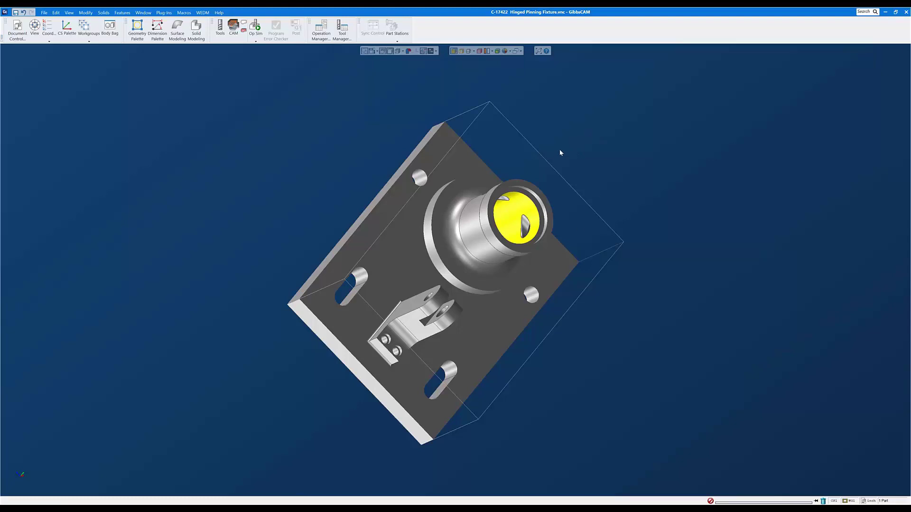
click(576, 132)
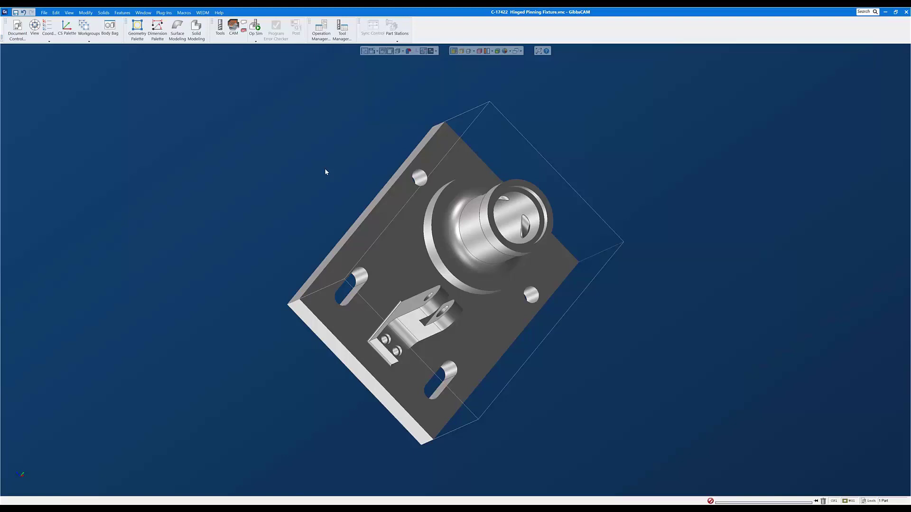
key(ctrl+h)
middle_drag(569, 262, 506, 249)
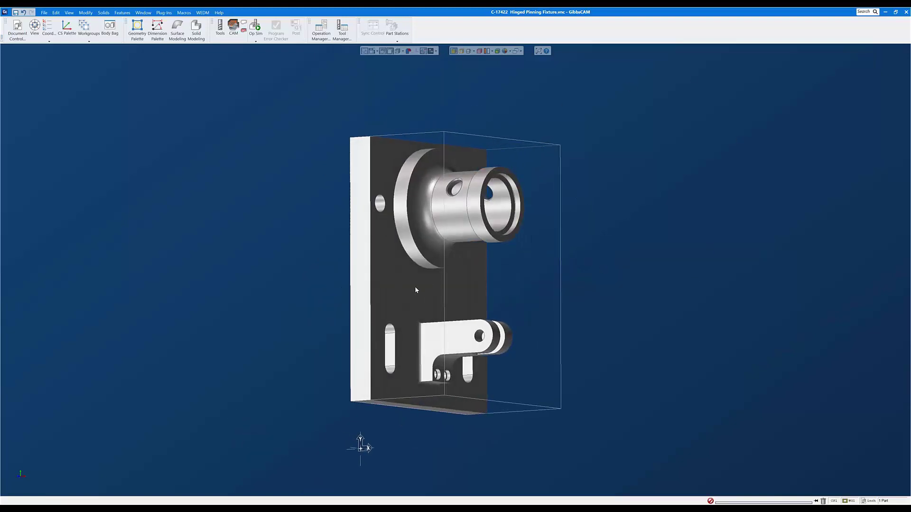
Select the hub's rim face and align it to the coordinate system with Align Face to CS
click(416, 290)
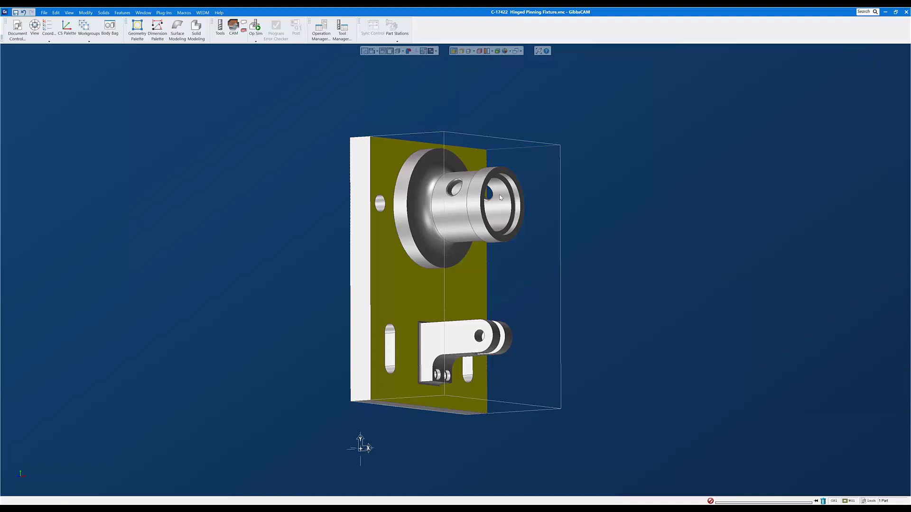
click(508, 175)
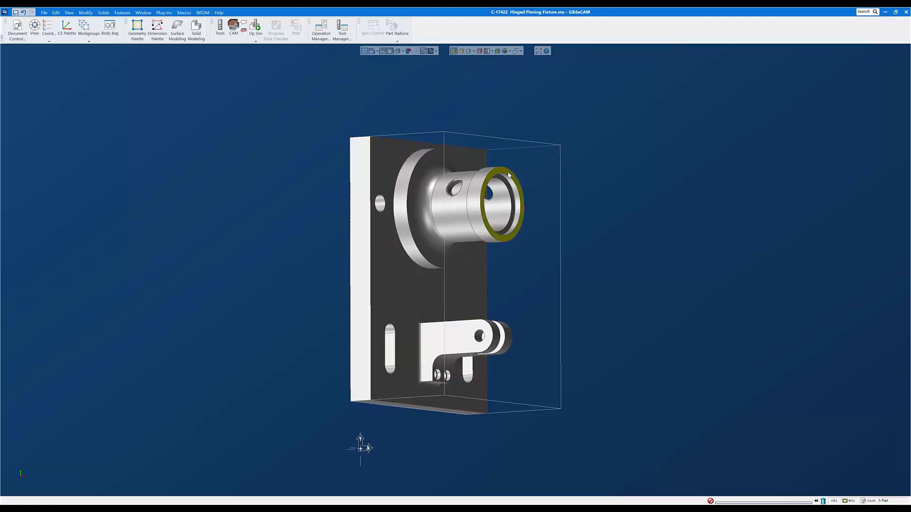
right_click(508, 175)
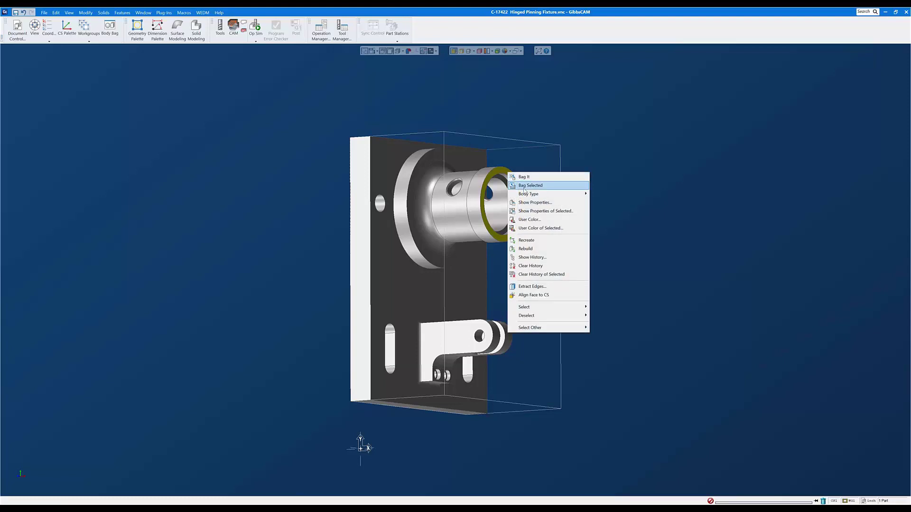
click(532, 296)
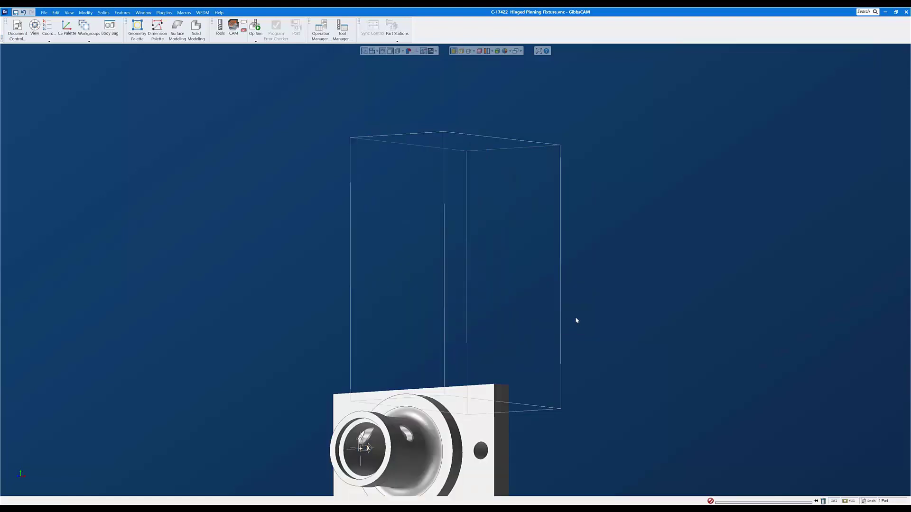
key(ctrl+h)
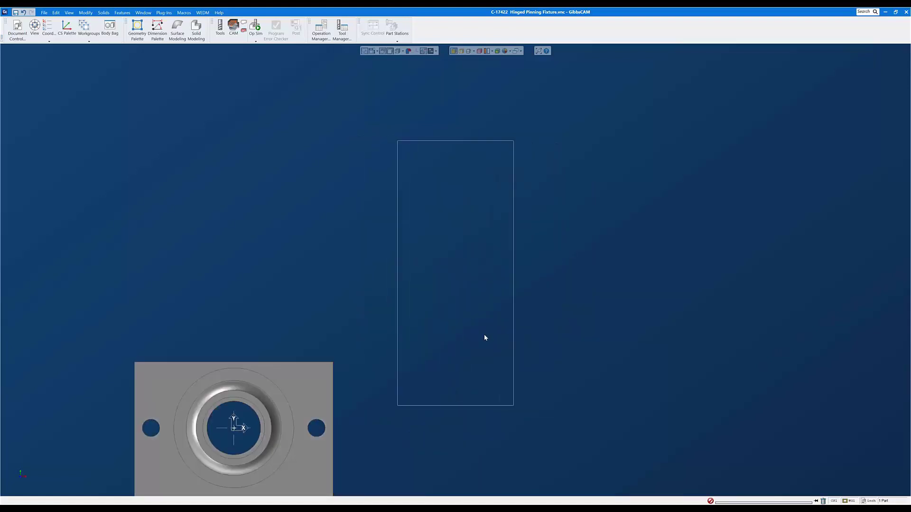
Select the plate's large face and use 2D Rotate to turn the fixture 90 degrees clockwise around X 0, Y 0
middle_drag(386, 283, 522, 114)
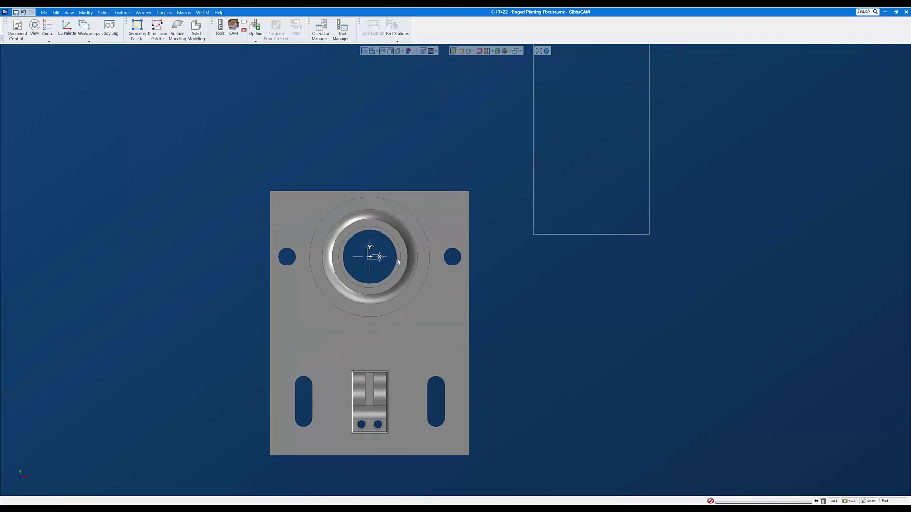
click(403, 330)
click(69, 13)
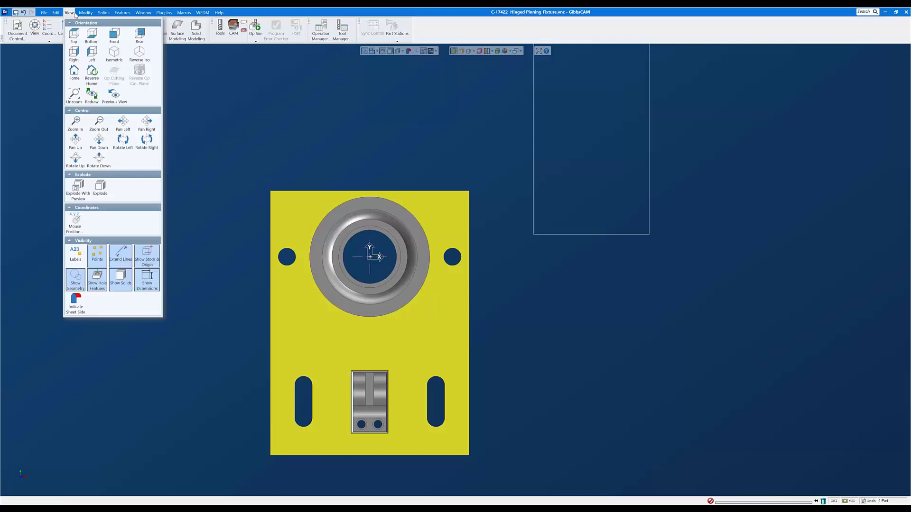
mouse_move(82, 13)
click(97, 70)
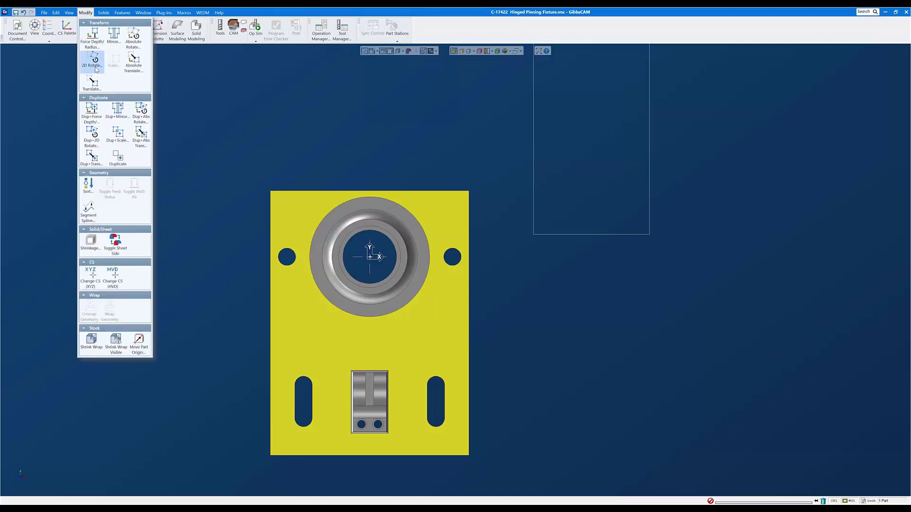
click(84, 174)
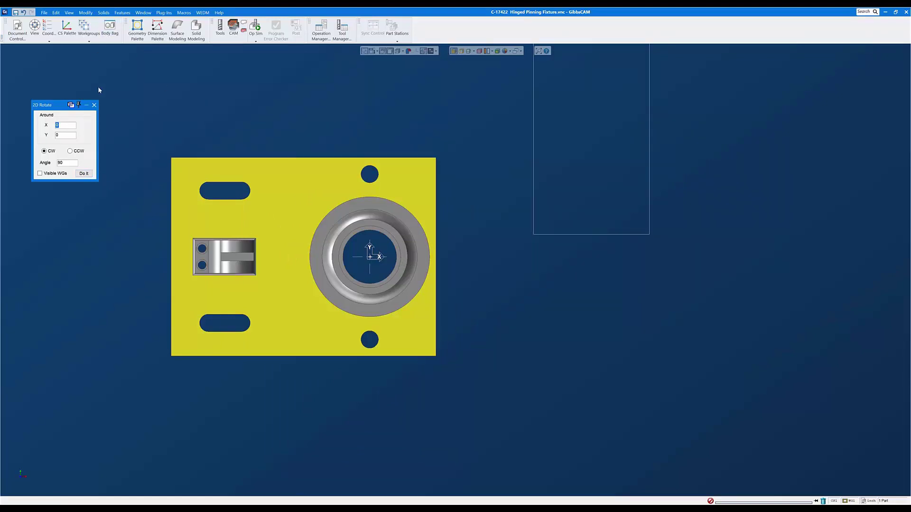
Close the 2D Rotate settings and shrink-wrap the stock around the fixture
click(94, 105)
click(86, 13)
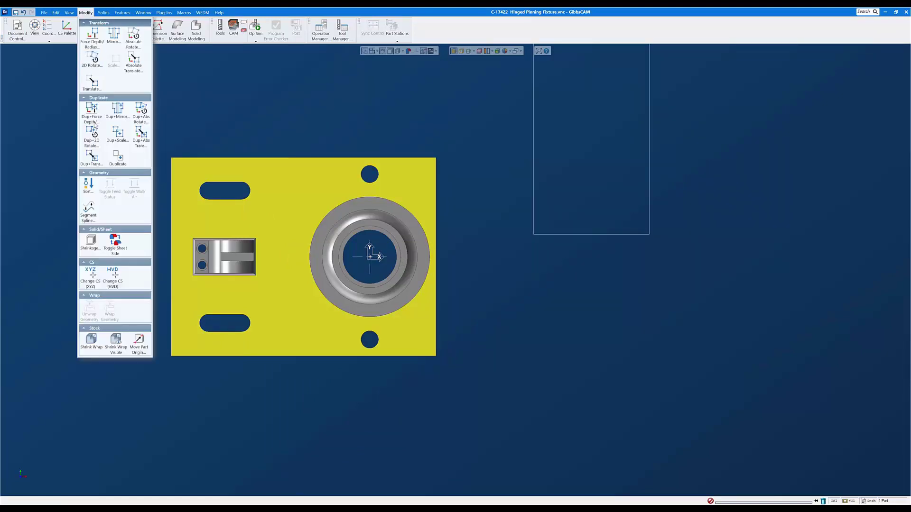
click(91, 341)
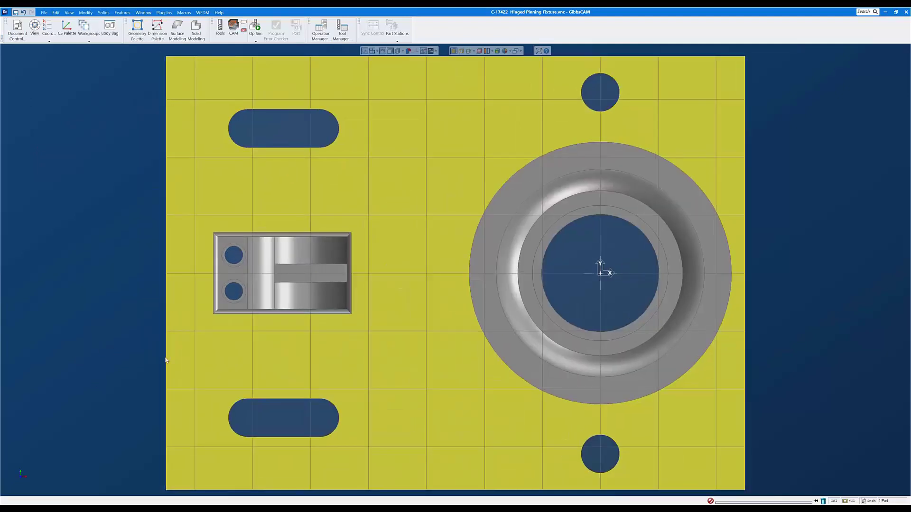
scroll(359, 401, down, 6)
middle_drag(423, 400, 431, 298)
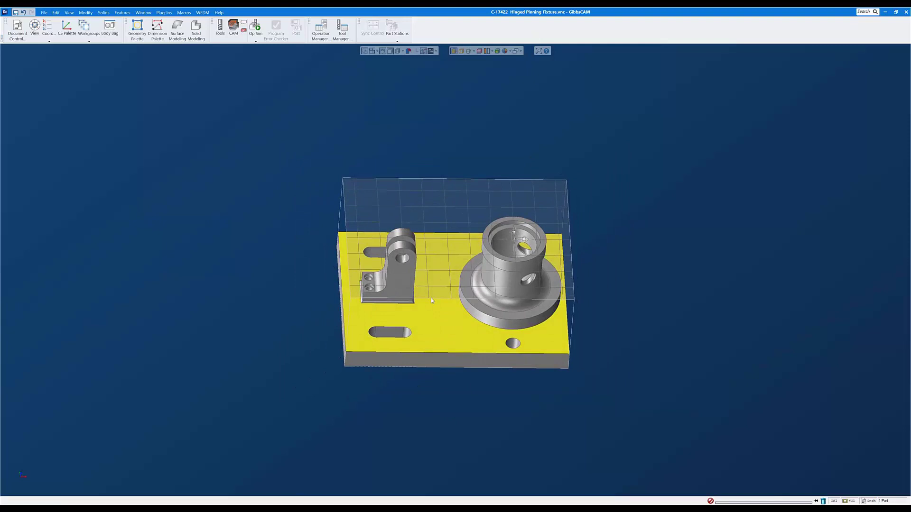